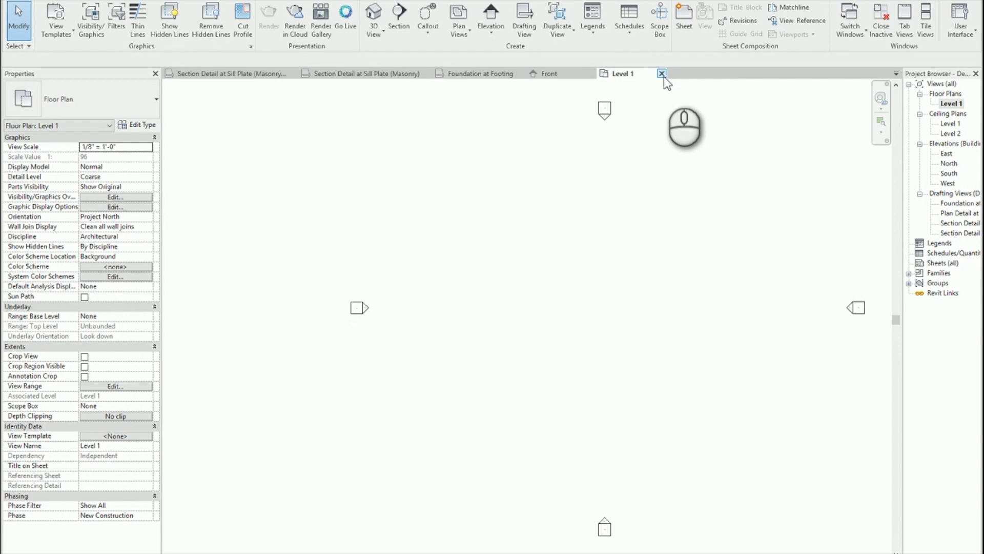
Step: Close the Level 1 floor plan so the Section Detail at Sill Plate (Masonry) view is active
{"action": "left_click", "coordinate": [661, 73]}
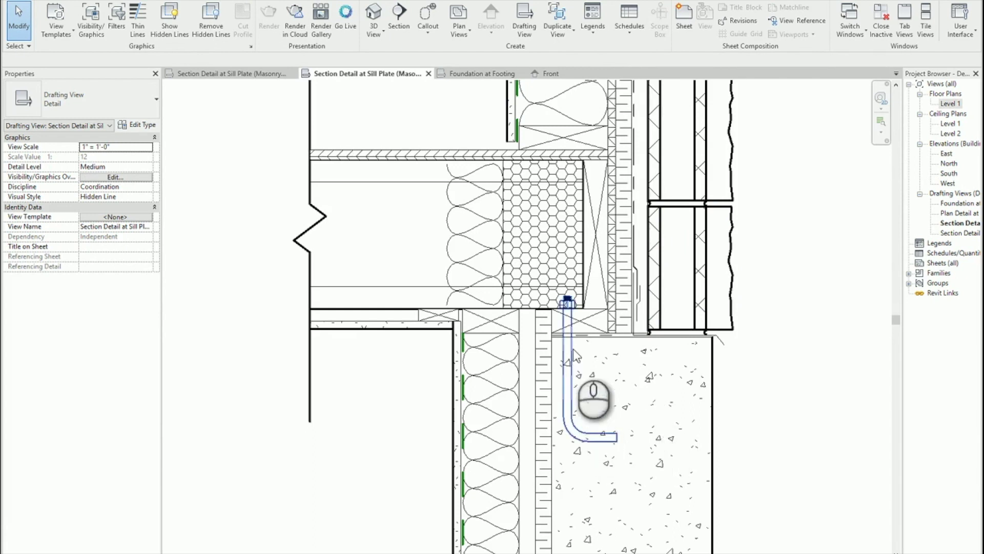
{"action": "left_click", "coordinate": [611, 441]}
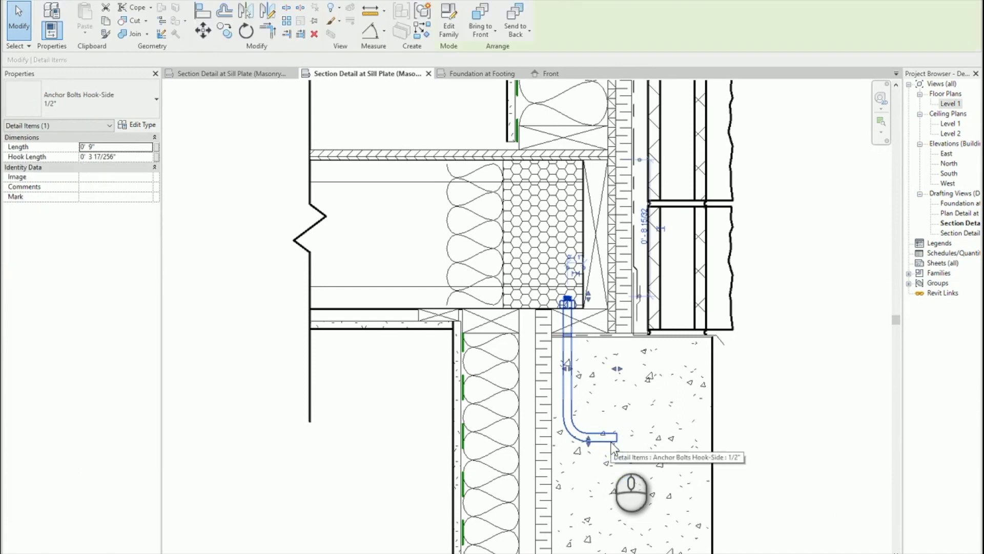
{"action": "right_click", "coordinate": [612, 446]}
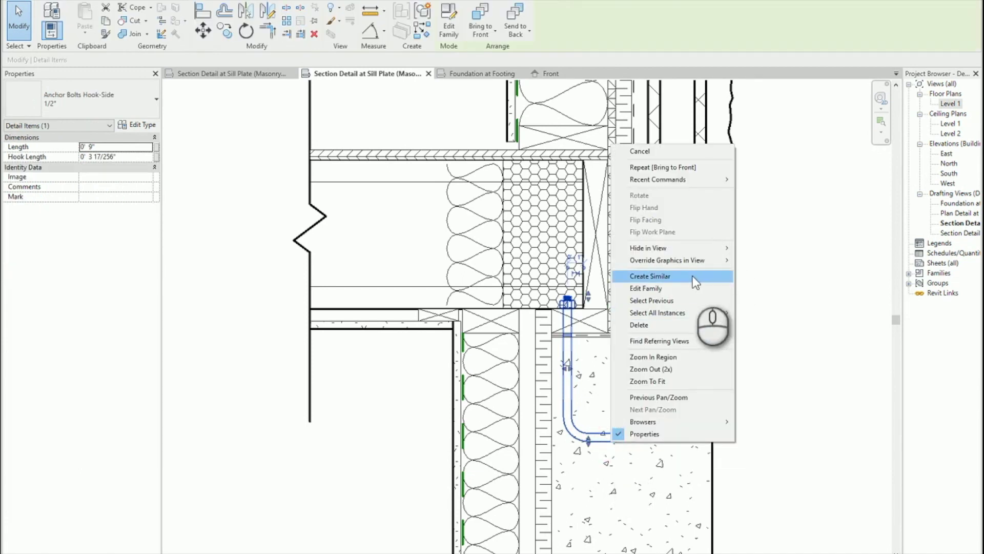
{"action": "mouse_move", "coordinate": [694, 260]}
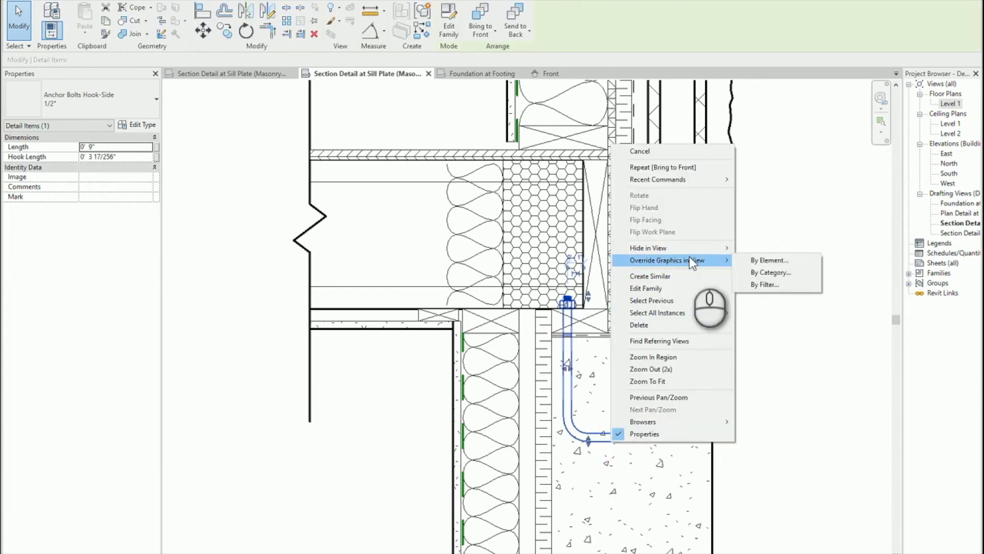
{"action": "left_click", "coordinate": [767, 260]}
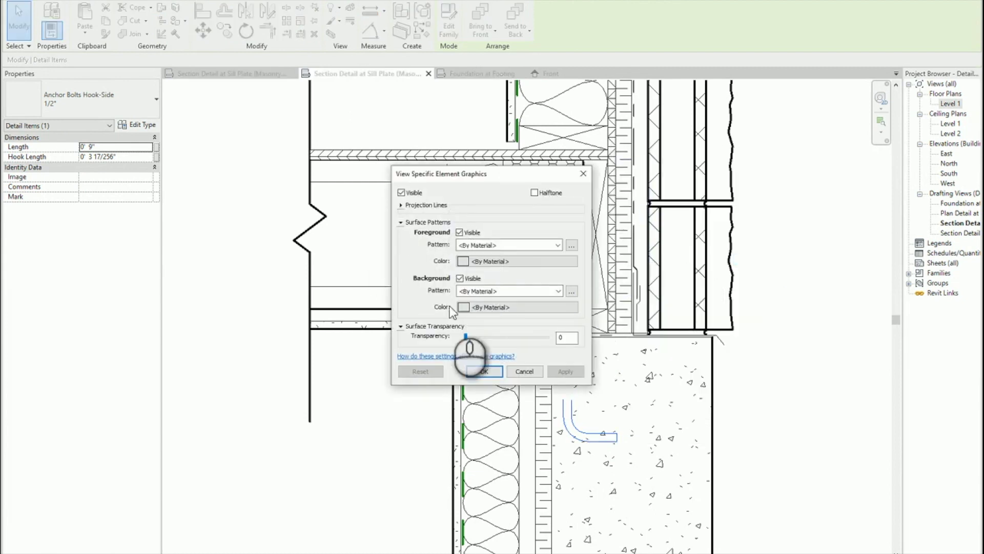
{"action": "left_click", "coordinate": [524, 371]}
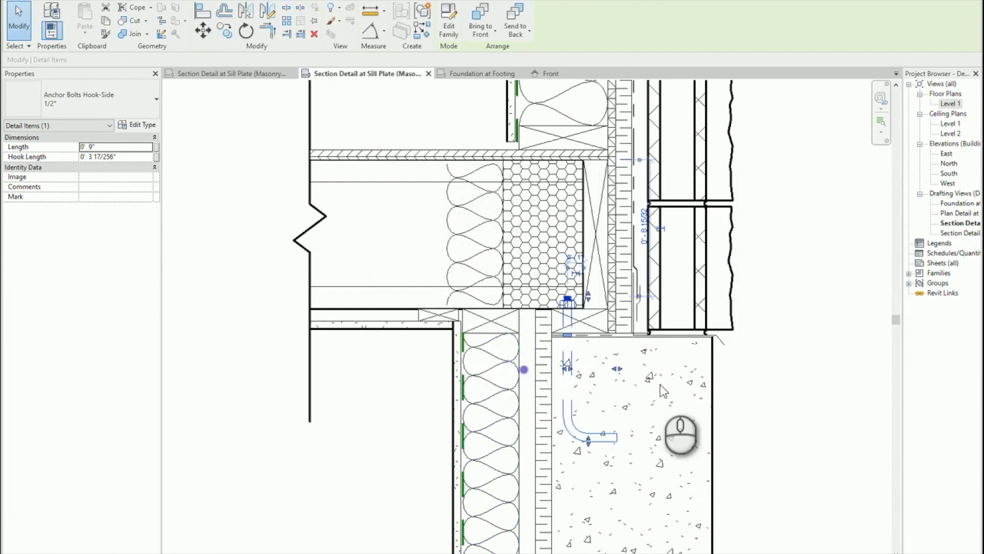
{"action": "left_click", "coordinate": [823, 327]}
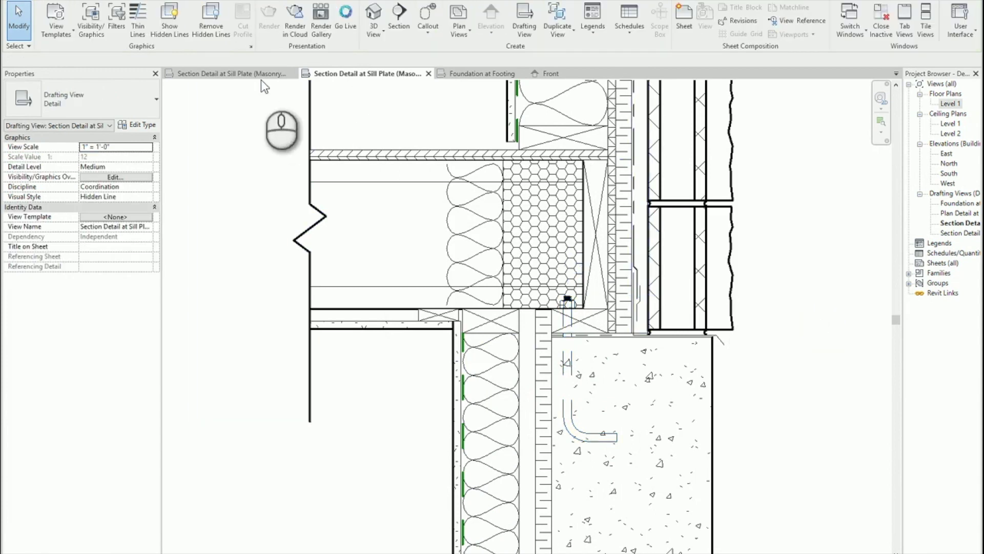
Step: Switch to the other Sill Plate section detail and select its 1/2" hook-side anchor bolt
{"action": "left_click", "coordinate": [247, 76]}
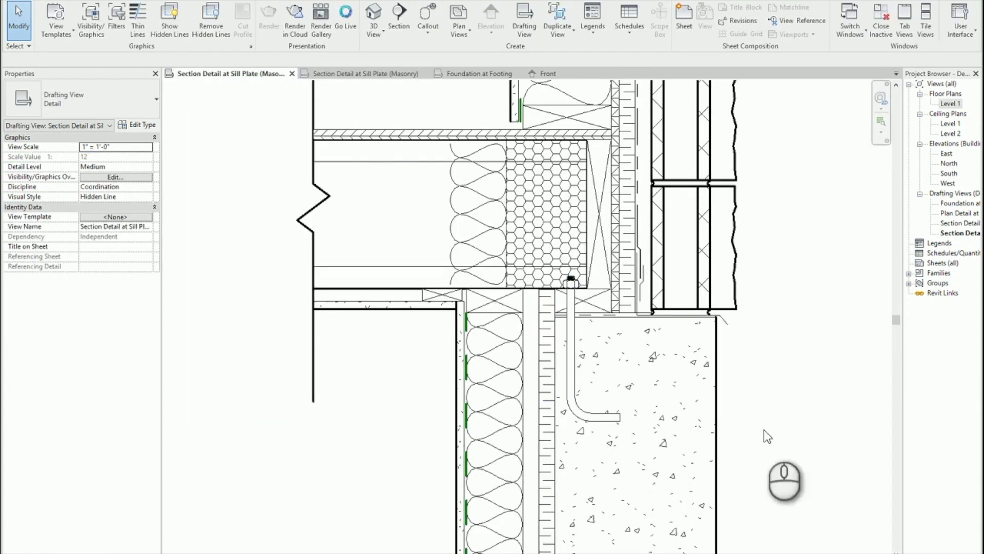
{"action": "left_click", "coordinate": [583, 417]}
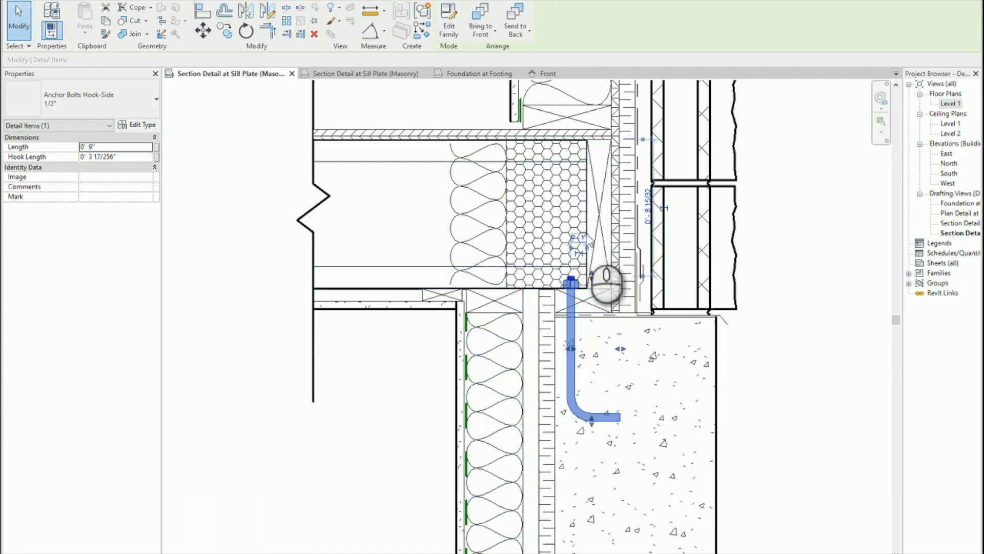
{"action": "key", "text": "Escape"}
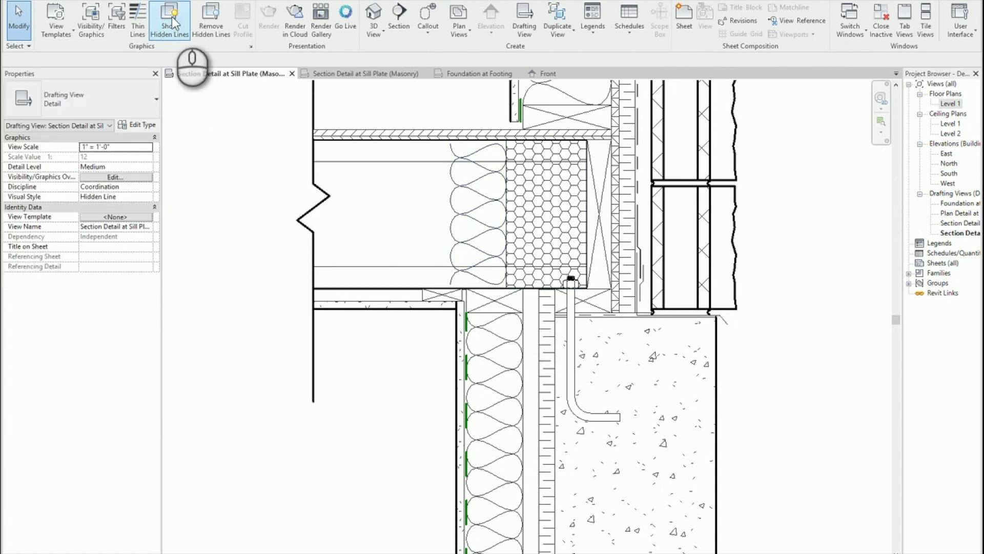
{"action": "left_click", "coordinate": [572, 348]}
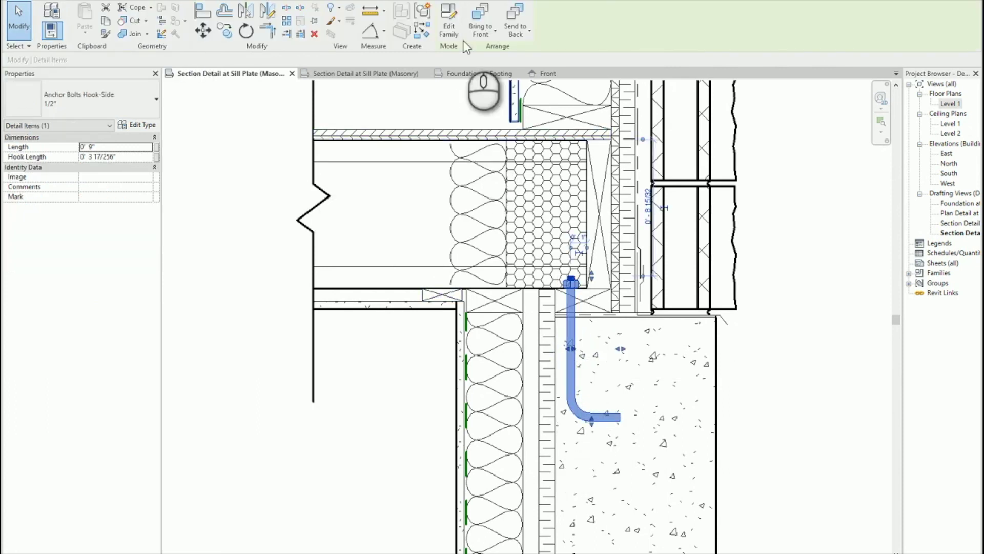
Step: Send the anchor bolt behind the concrete and set the detail view to Wireframe
{"action": "left_click", "coordinate": [526, 15]}
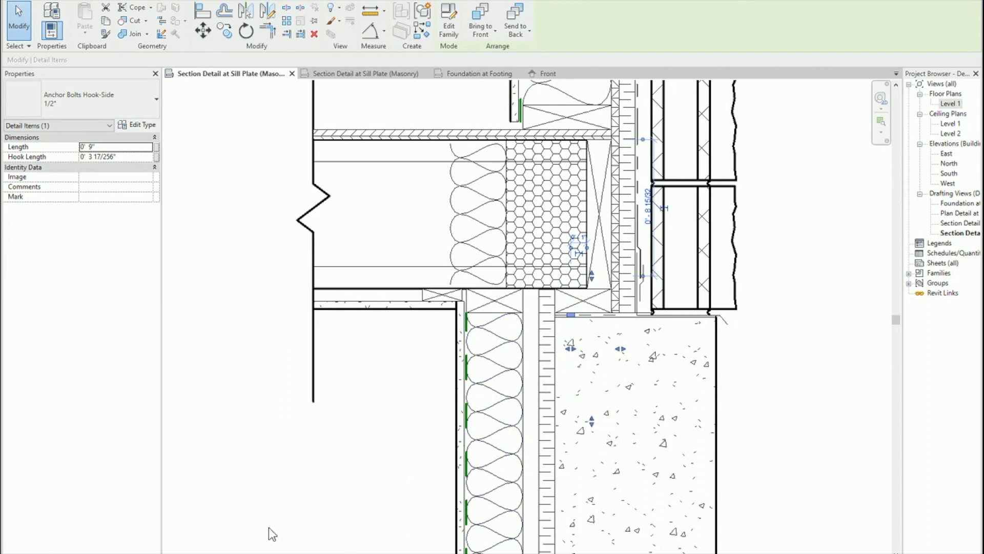
{"action": "left_click", "coordinate": [226, 550]}
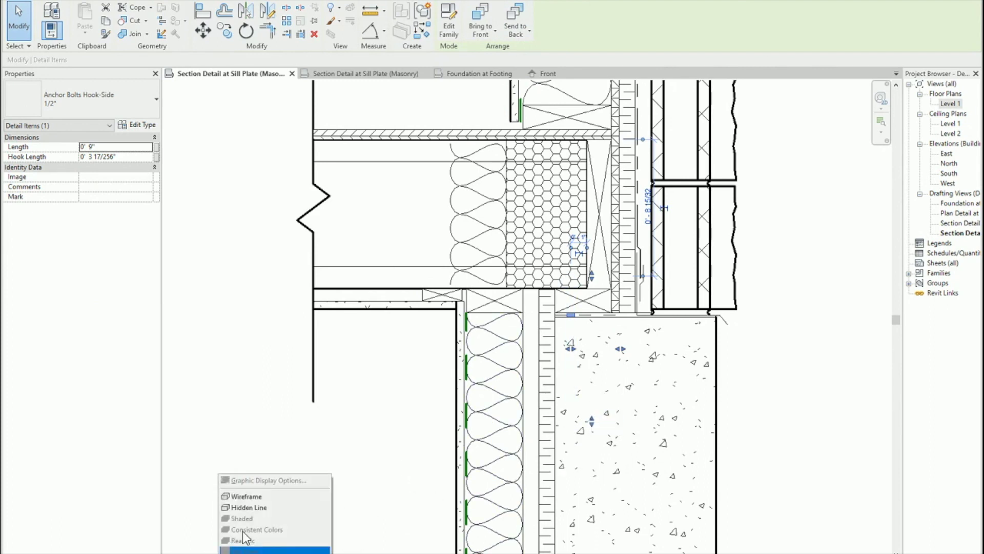
{"action": "left_click", "coordinate": [246, 496]}
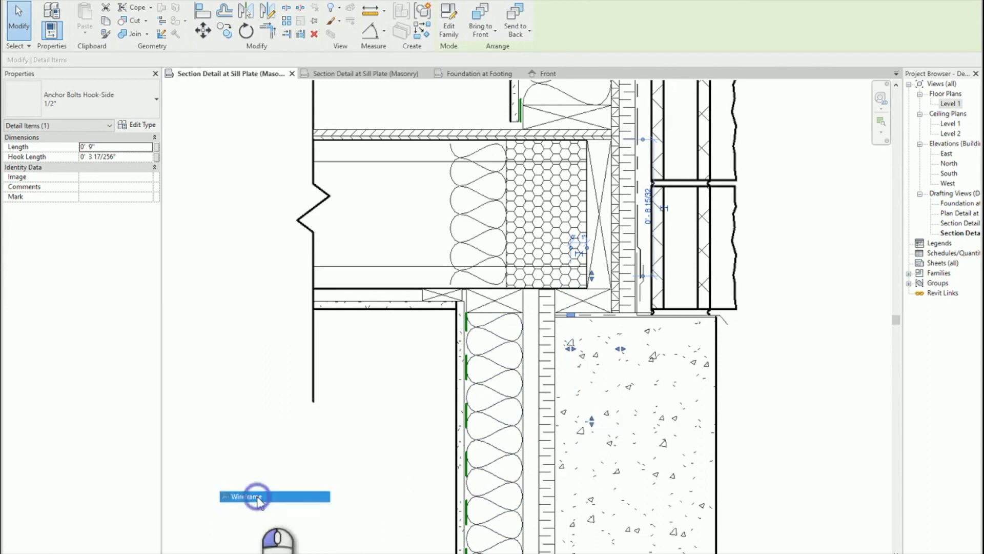
{"action": "left_click", "coordinate": [777, 388]}
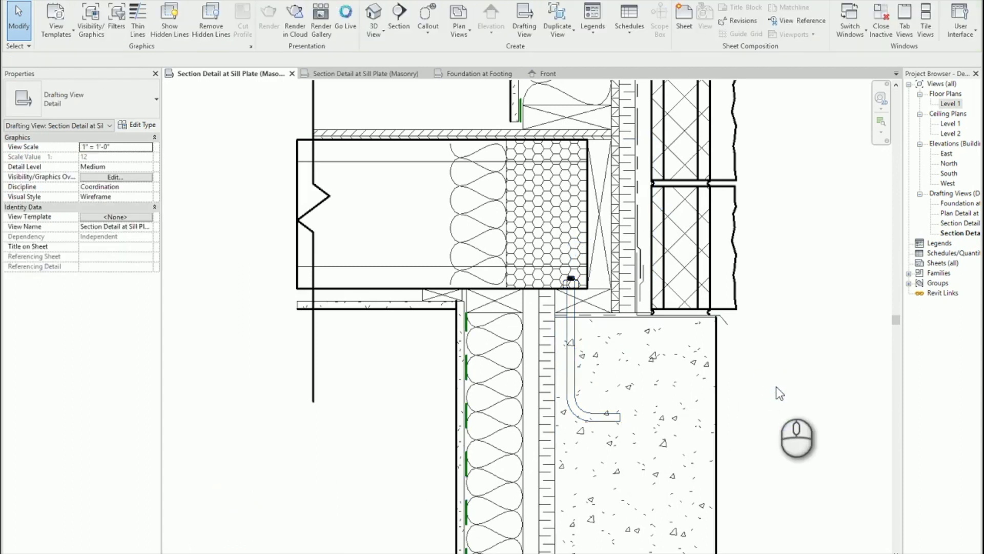
Step: With Show Hidden Lines, pick the concrete, then the anchor bolt, to dash its covered part
{"action": "left_click", "coordinate": [170, 31]}
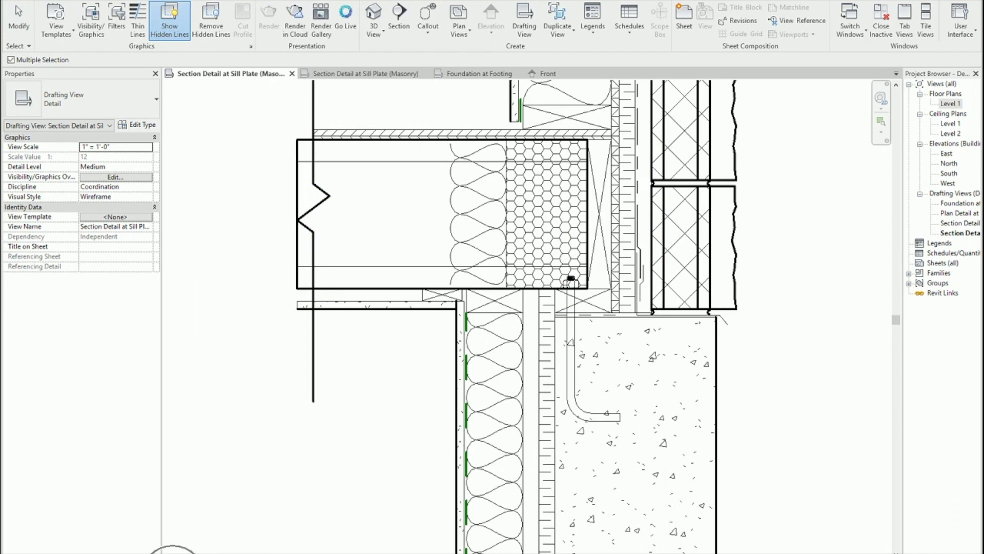
{"action": "left_click", "coordinate": [229, 474]}
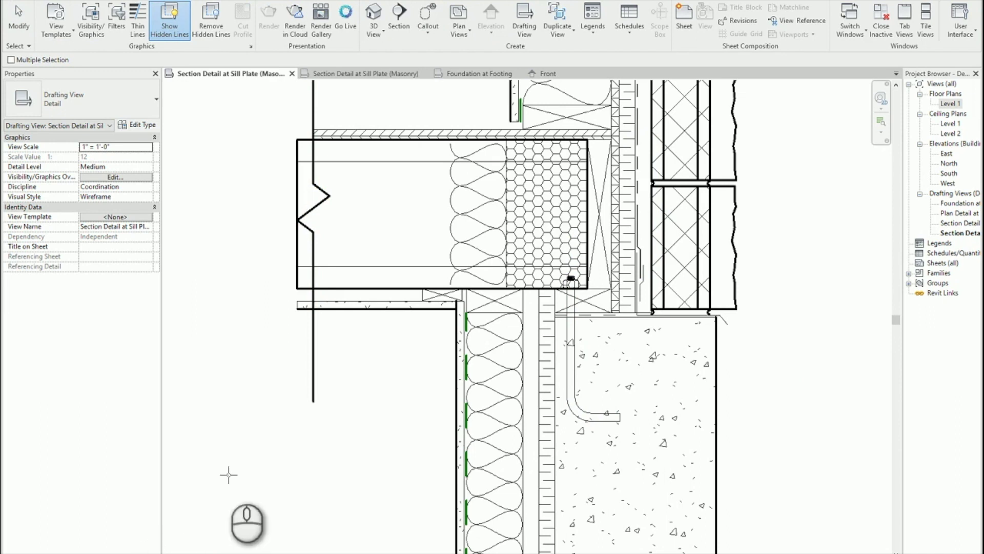
{"action": "left_click", "coordinate": [712, 397]}
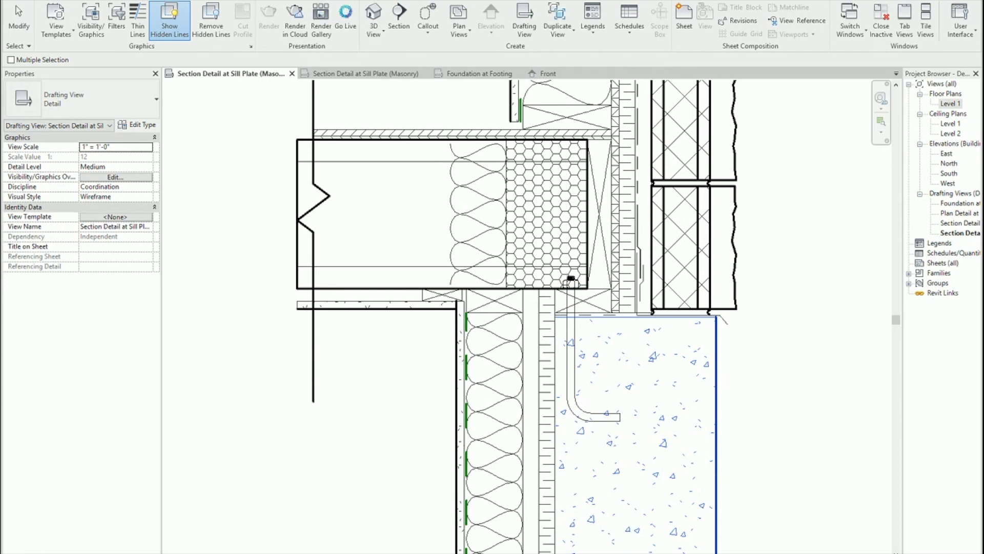
{"action": "left_click", "coordinate": [610, 418]}
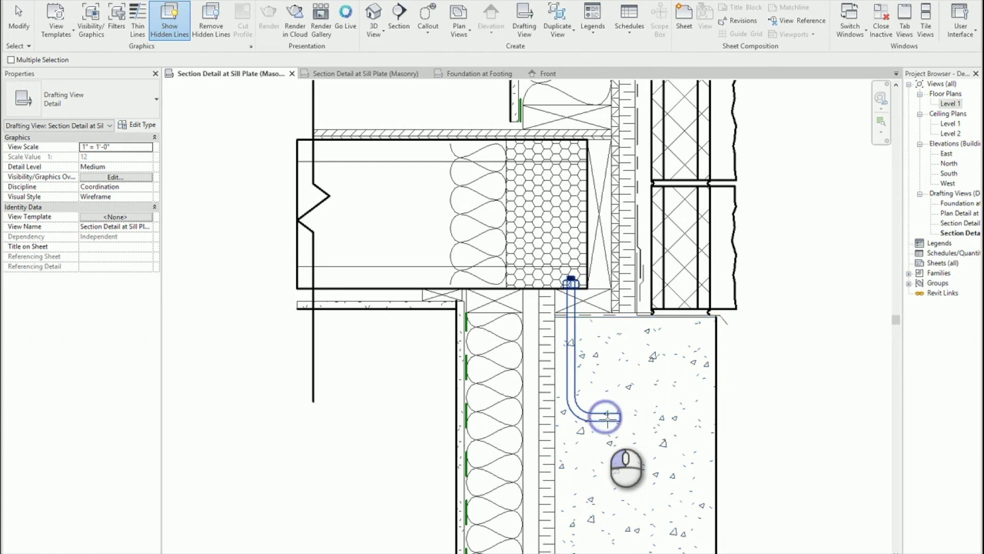
{"action": "left_click", "coordinate": [746, 433]}
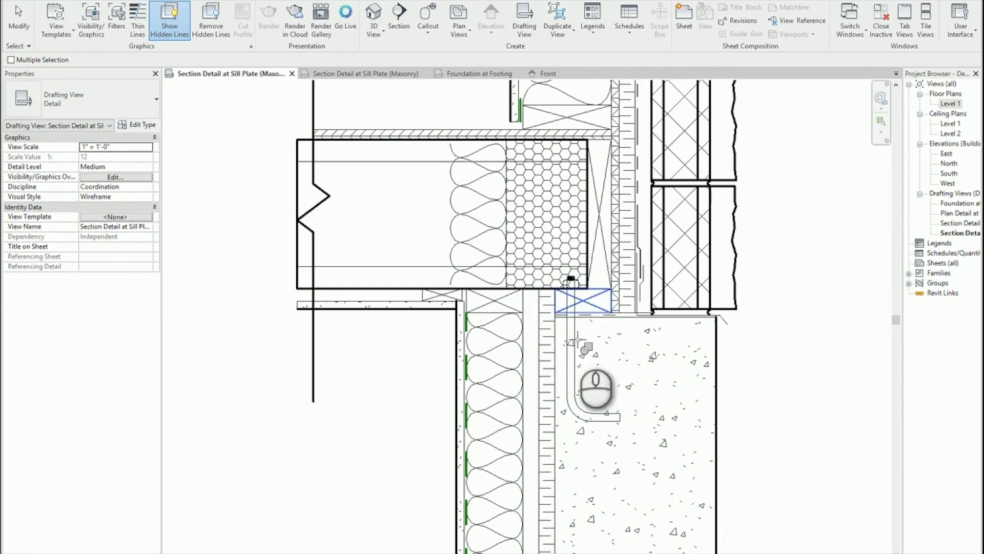
Step: Pick the 2X4 wood stud sill plate, then the anchor bolt, to dash the bolt's top
{"action": "left_click", "coordinate": [571, 356]}
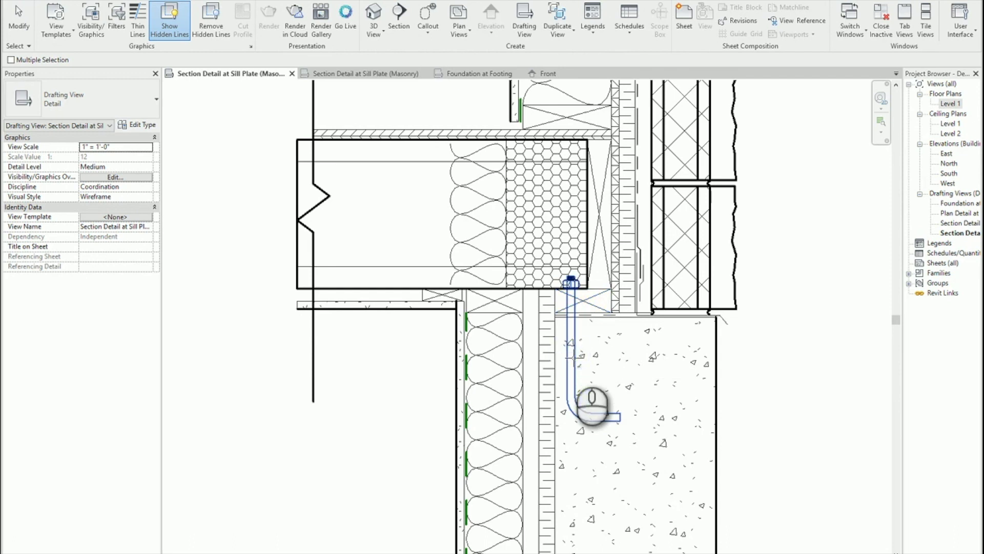
{"action": "left_click", "coordinate": [362, 287]}
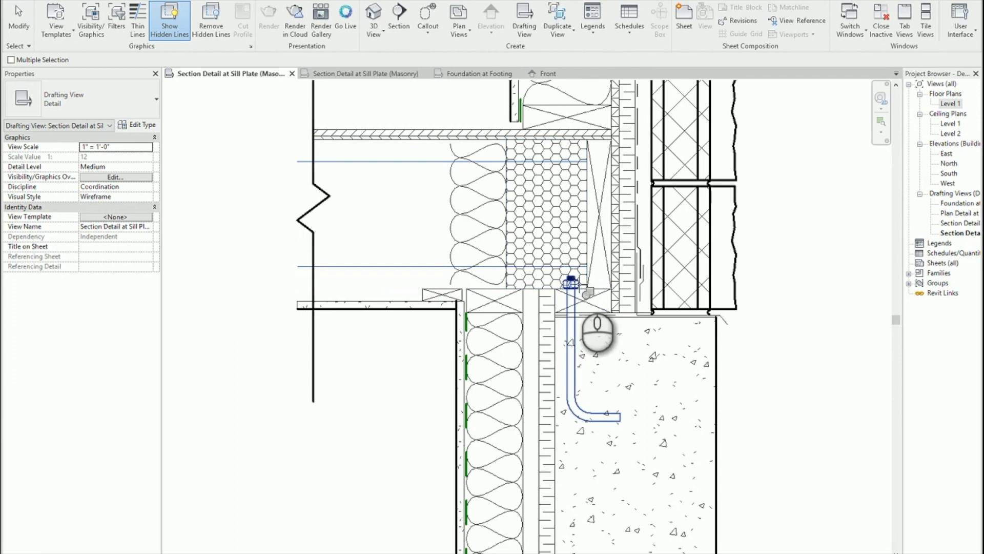
{"action": "left_click", "coordinate": [587, 291]}
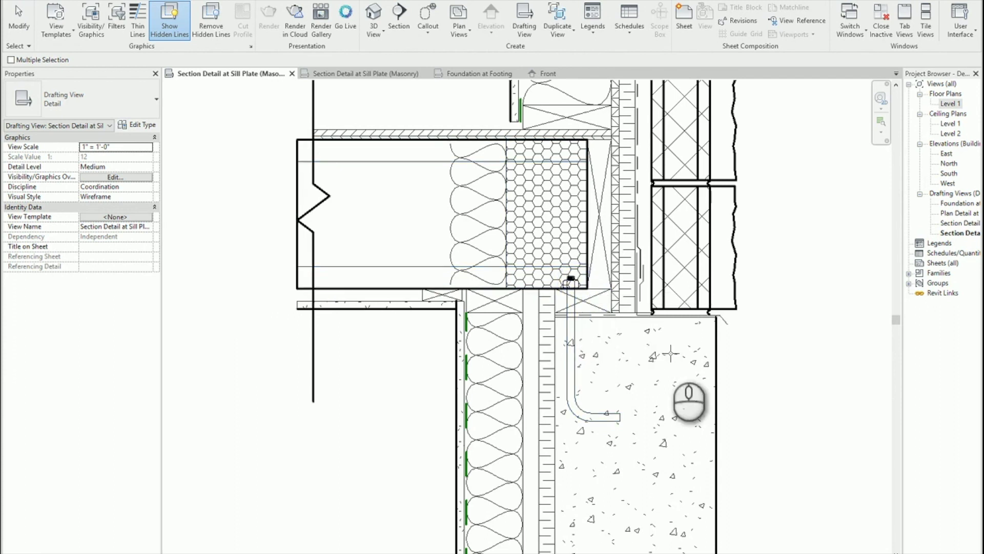
Step: Return the view to Hidden Line, mark the bolt hidden in the footing, and open Foundation at Footing
{"action": "left_click", "coordinate": [221, 552]}
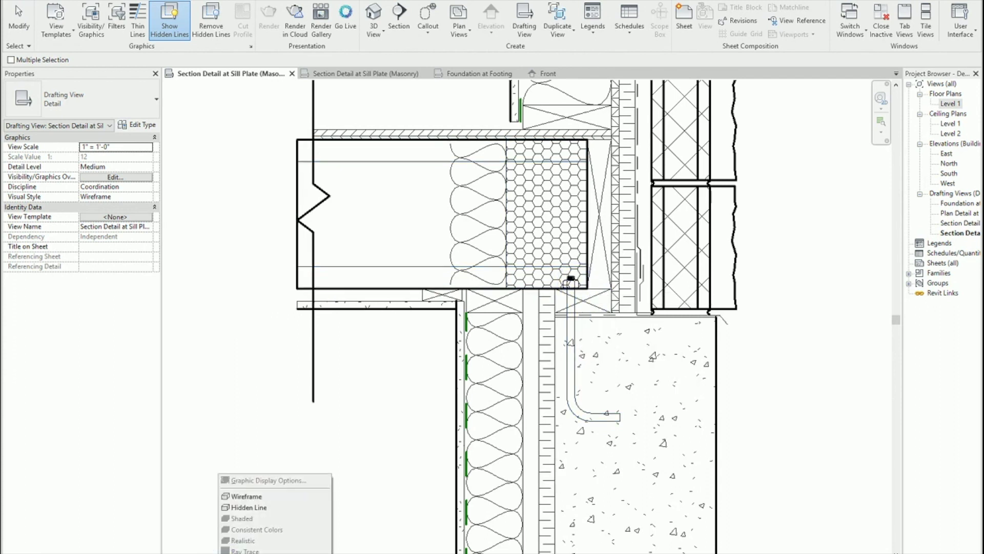
{"action": "left_click", "coordinate": [267, 507]}
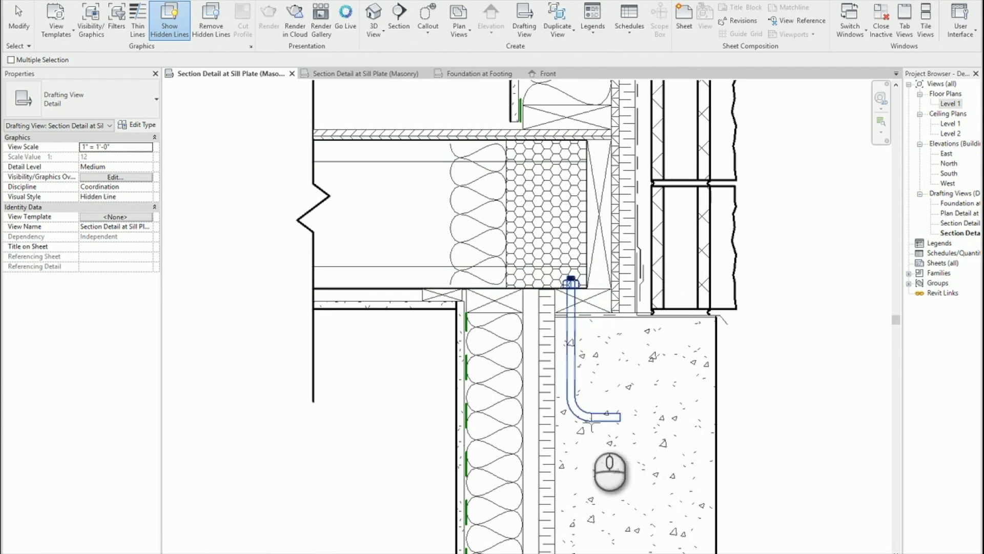
{"action": "left_click", "coordinate": [593, 427]}
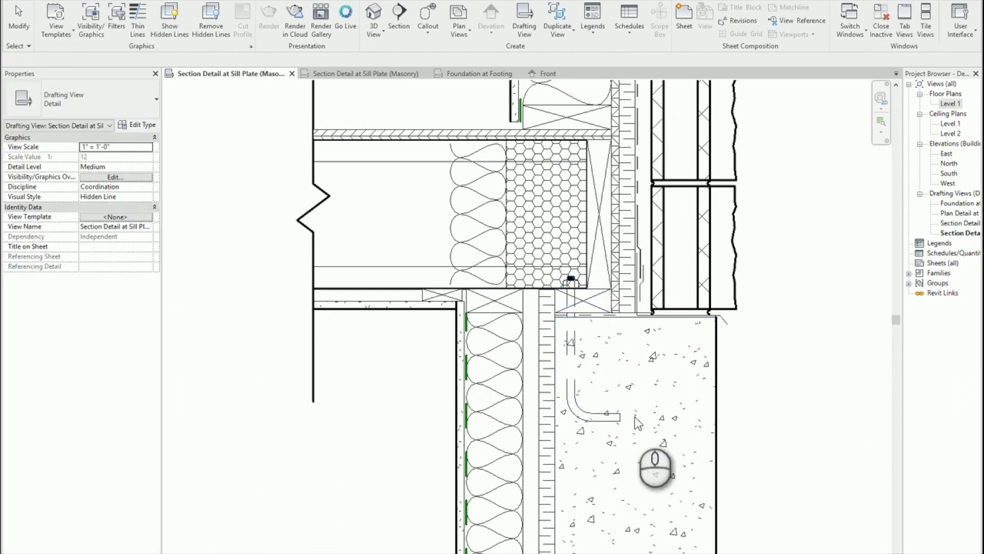
{"action": "key", "text": "Escape"}
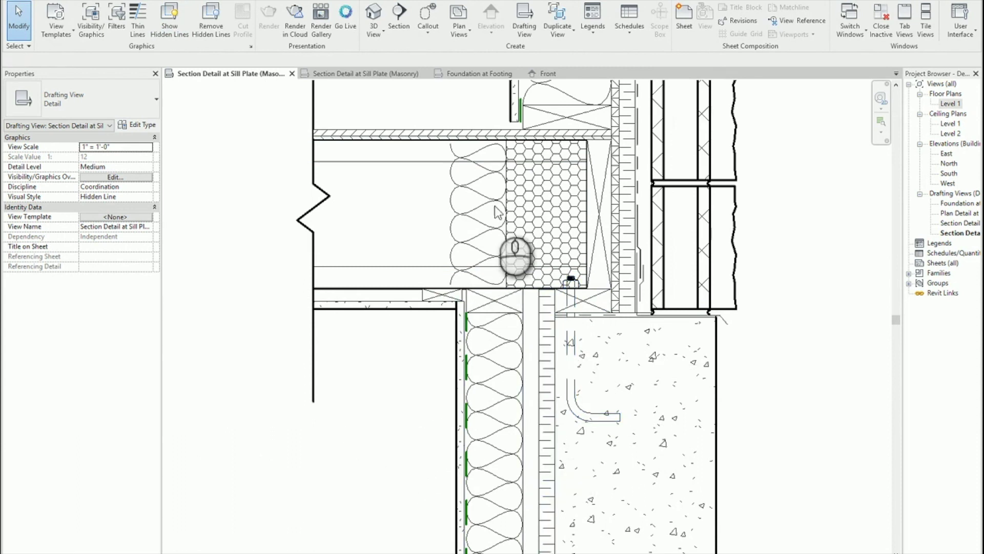
{"action": "left_click", "coordinate": [479, 73]}
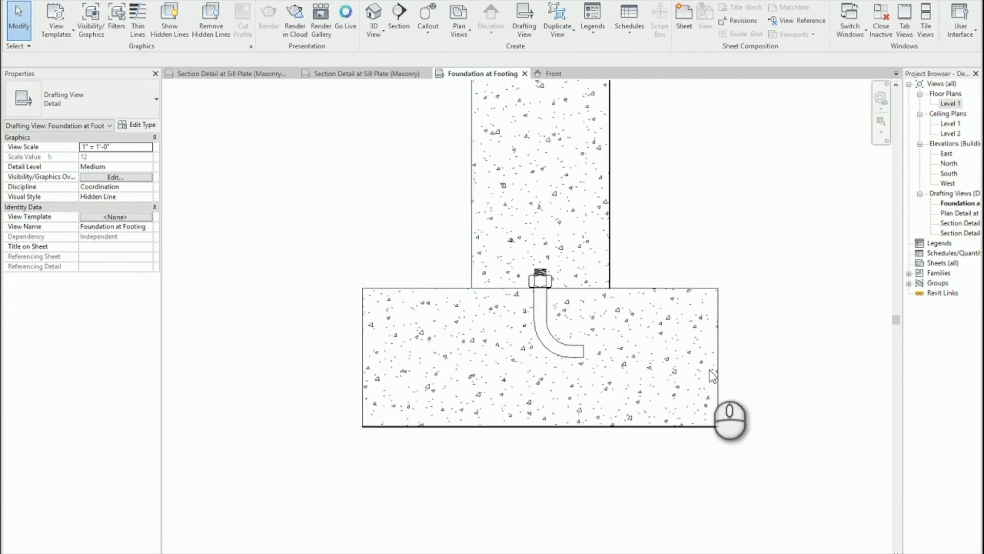
Step: Show the 1 1/4" anchor bolt as hidden lines behind the footing and the concrete wall
{"action": "left_click", "coordinate": [546, 317]}
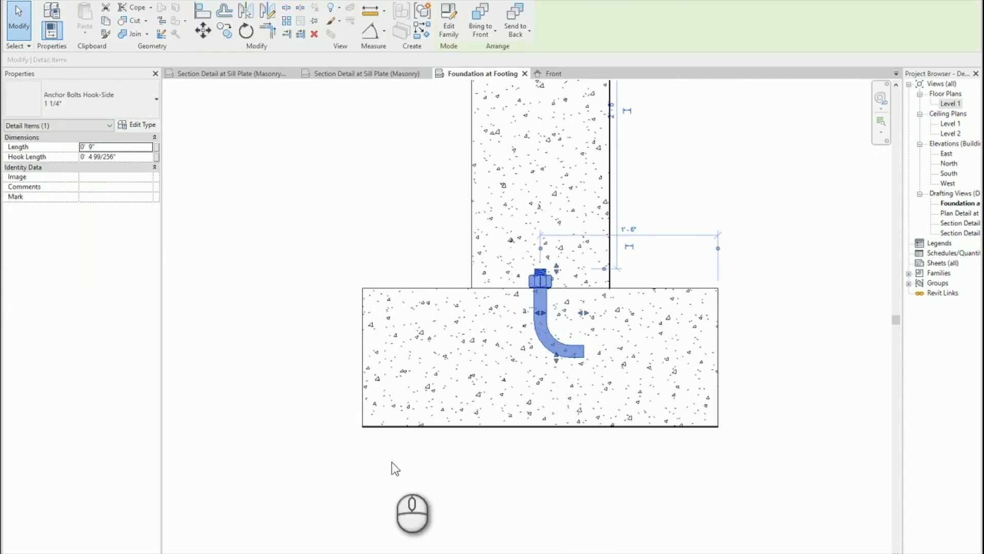
{"action": "left_click", "coordinate": [319, 362]}
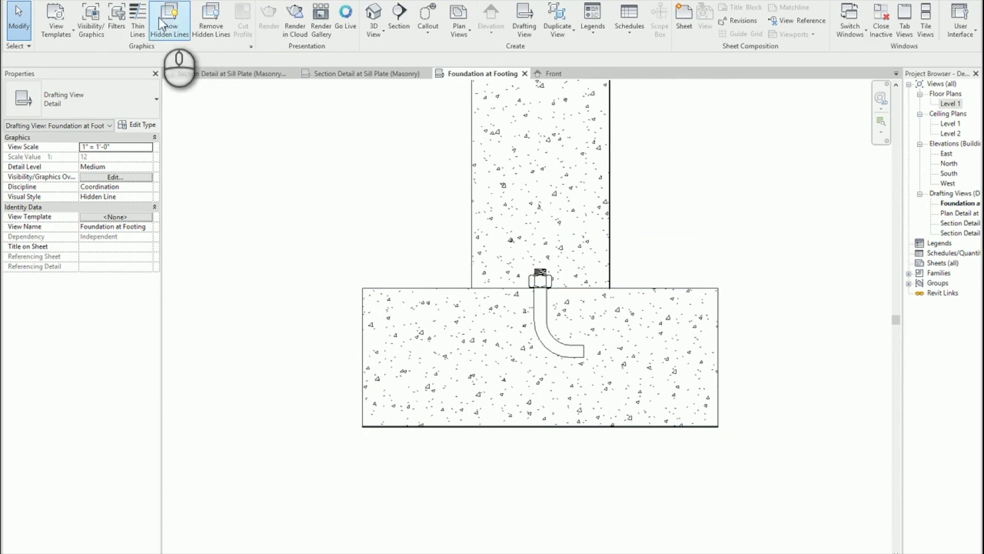
{"action": "left_click", "coordinate": [159, 20]}
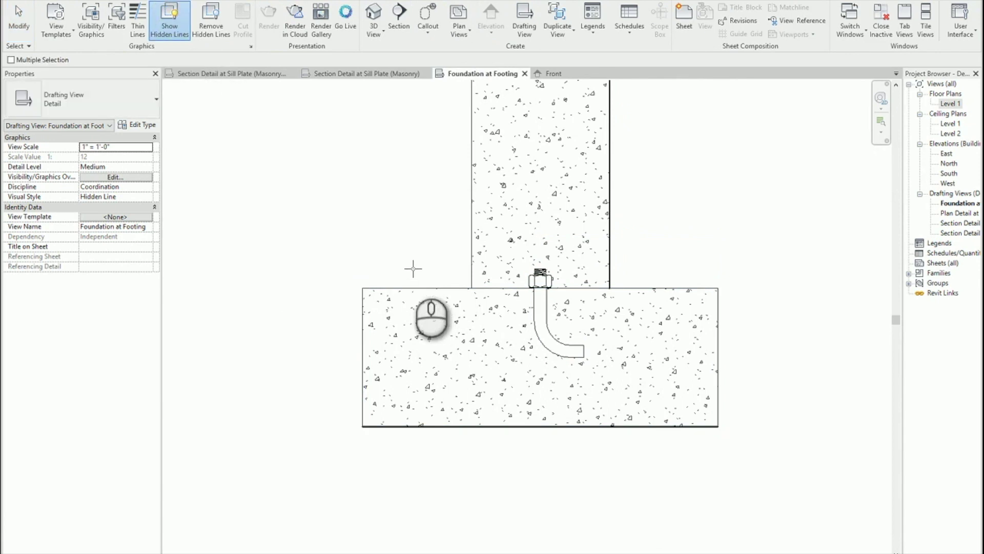
{"action": "left_click", "coordinate": [435, 293]}
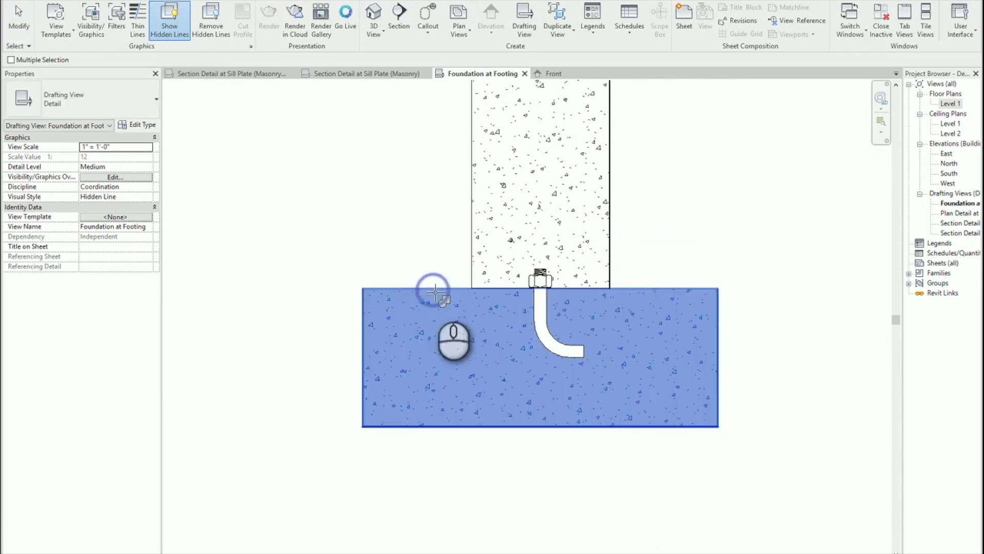
{"action": "left_click", "coordinate": [545, 322]}
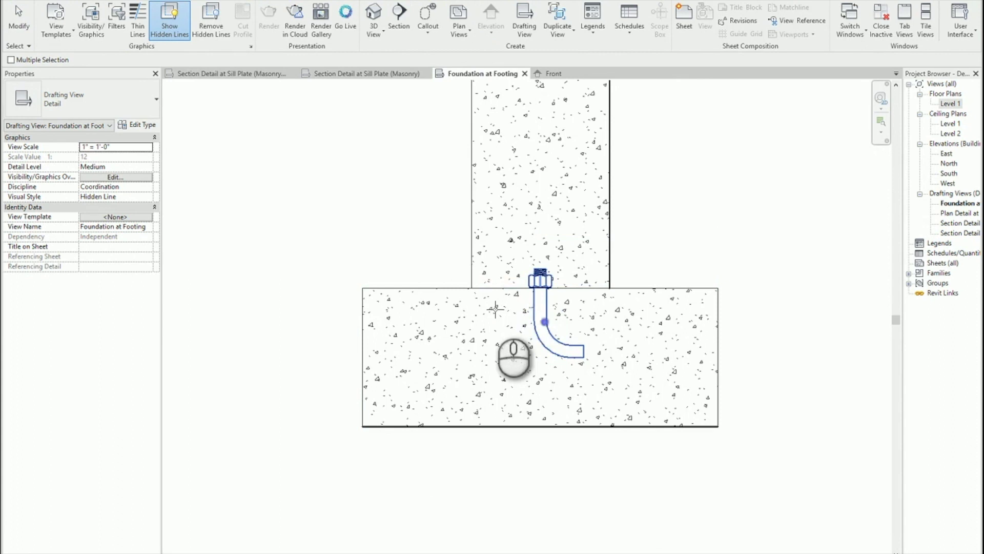
{"action": "left_click", "coordinate": [474, 228]}
{"action": "left_click", "coordinate": [551, 314]}
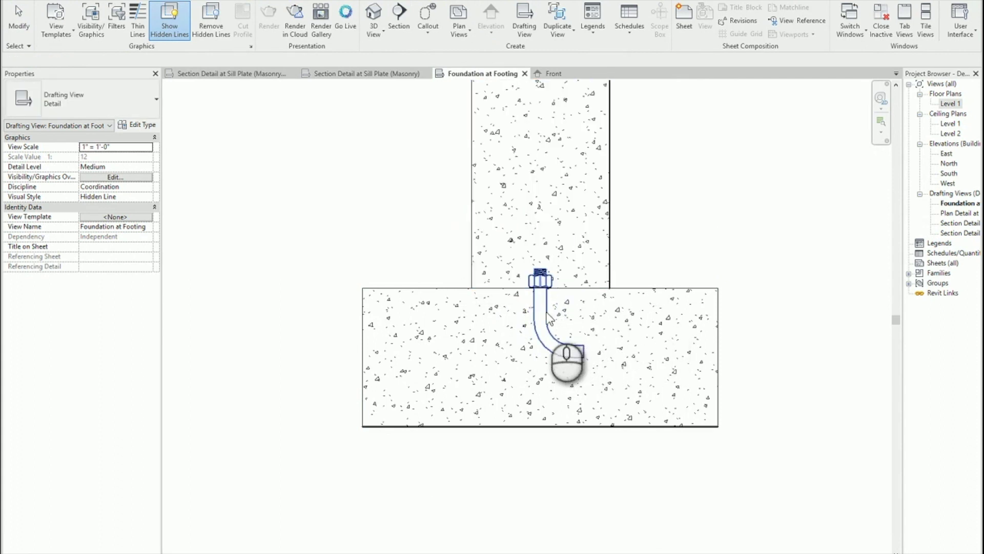
Step: Send the anchor bolt behind the concrete fill, then switch to the Front elevation
{"action": "left_click", "coordinate": [547, 322]}
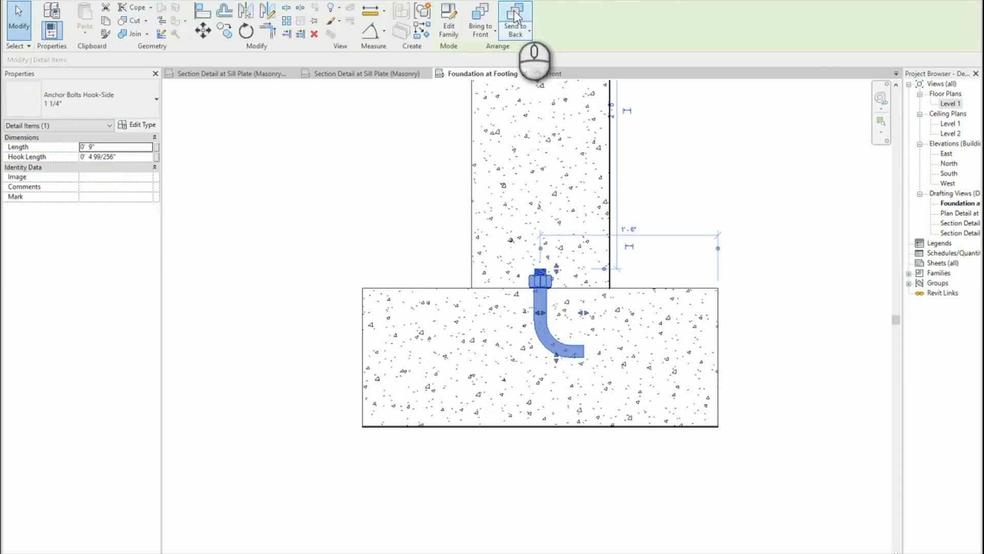
{"action": "left_click", "coordinate": [516, 29]}
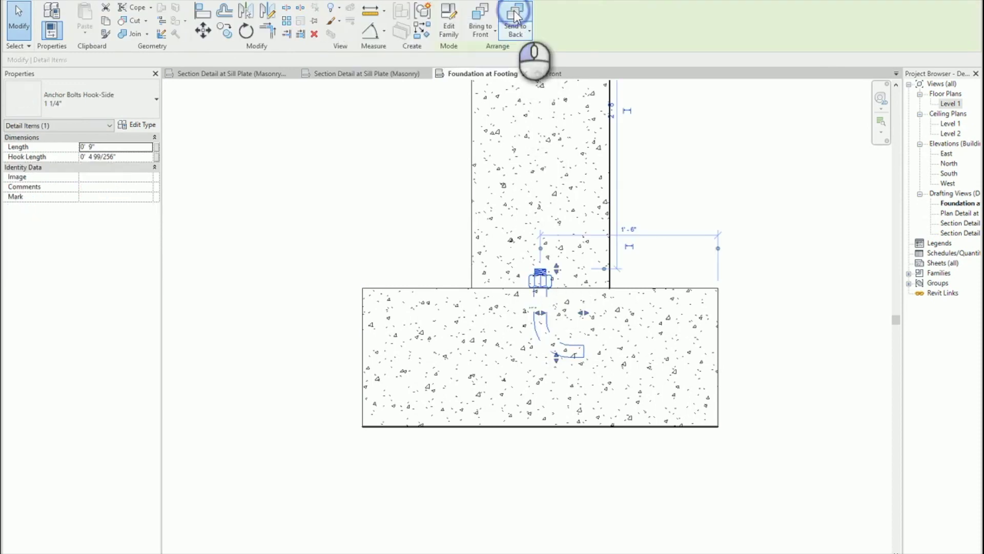
{"action": "left_click", "coordinate": [705, 177]}
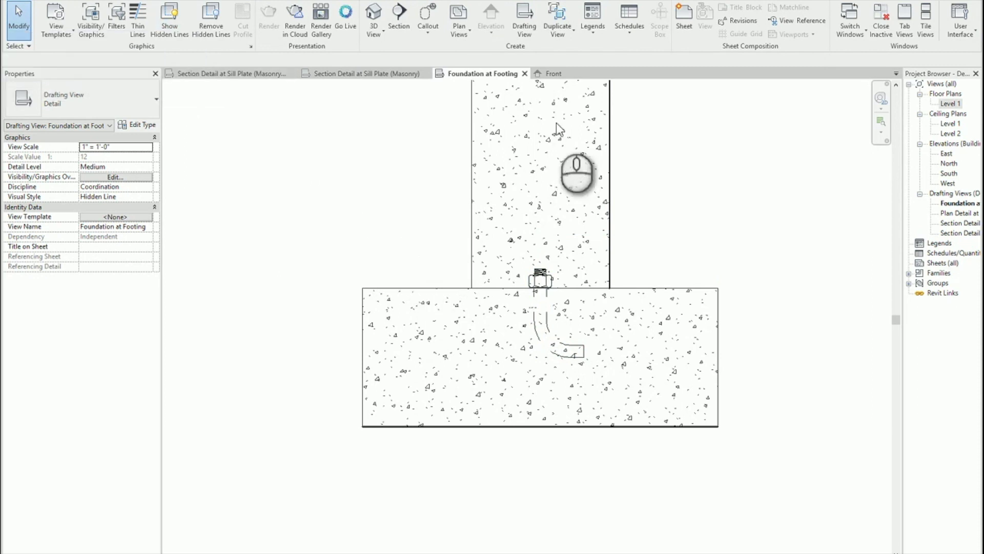
{"action": "left_click", "coordinate": [558, 74]}
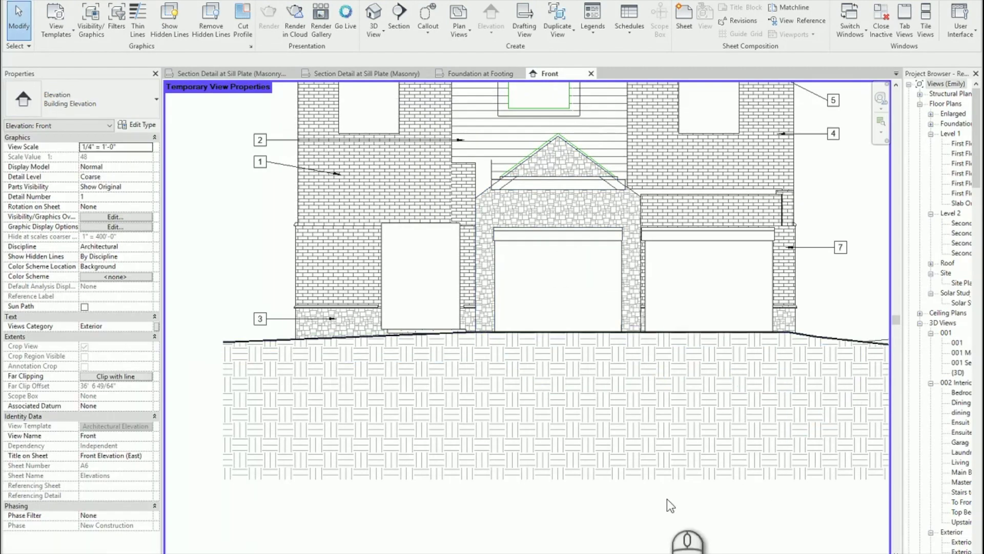
Step: Pan the Front elevation to frame the brick and stone facade above the topography
{"action": "middle_click_drag", "start_coordinate": [666, 501], "coordinate": [651, 510]}
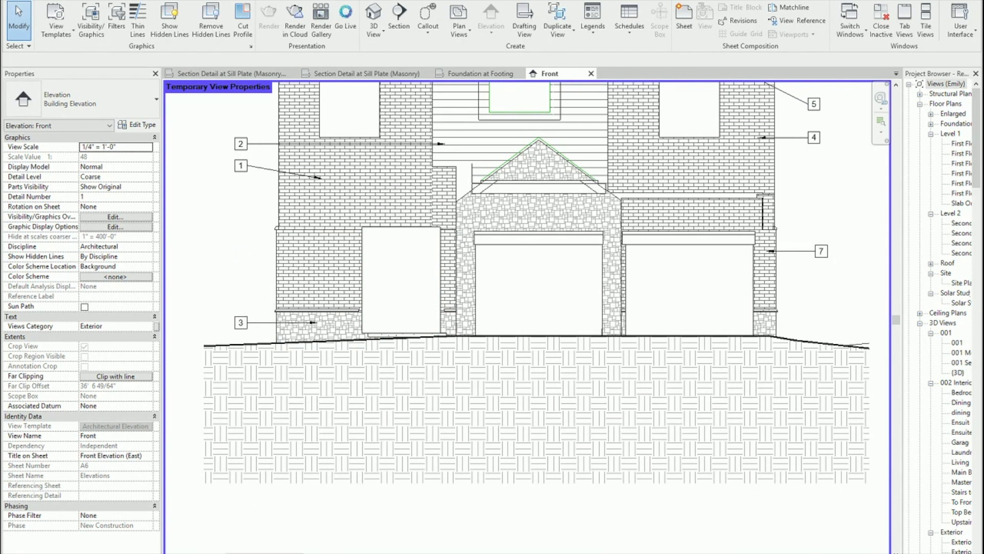
Step: Set the Front elevation's visual style to Wireframe, then start Show Hidden Lines
{"action": "left_click", "coordinate": [225, 552]}
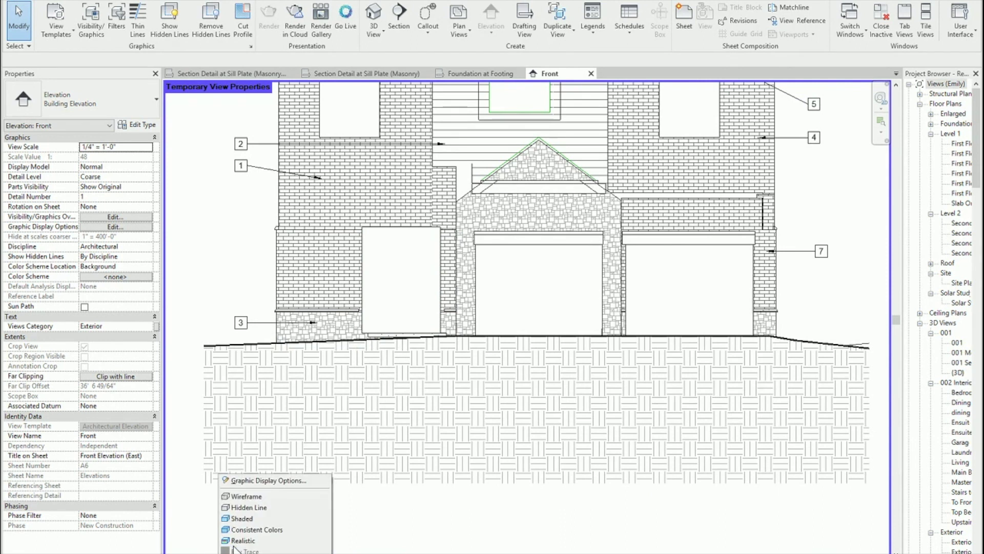
{"action": "left_click", "coordinate": [248, 496]}
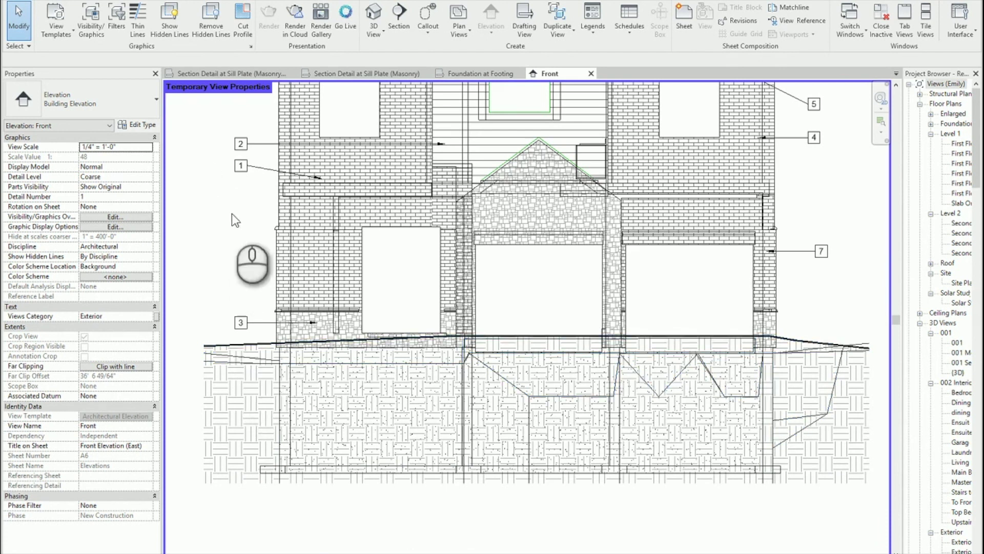
{"action": "left_click", "coordinate": [178, 31]}
Step: Pick the topography, then each foundation wall and stepped footing below it to draw as hidden lines
{"action": "left_click", "coordinate": [242, 347]}
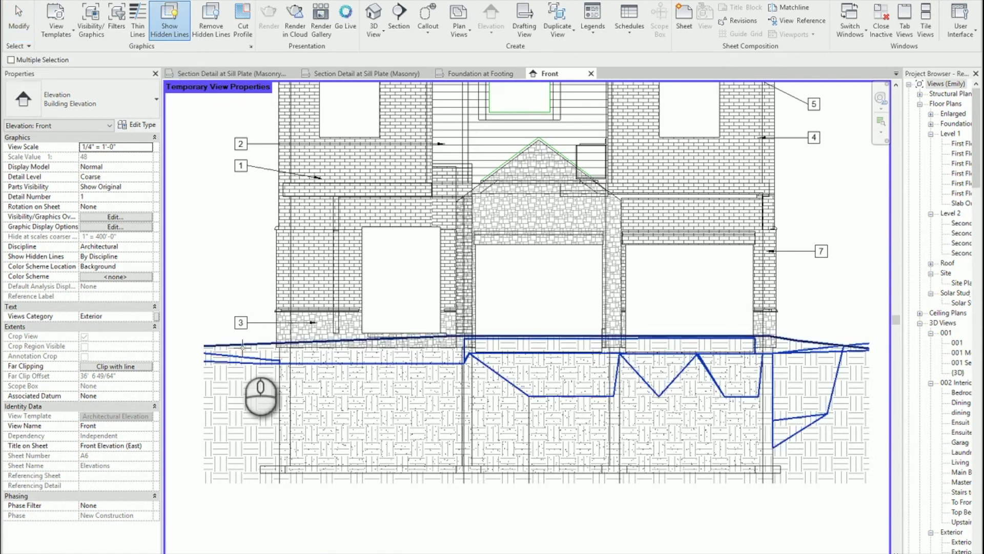
{"action": "left_click", "coordinate": [243, 347]}
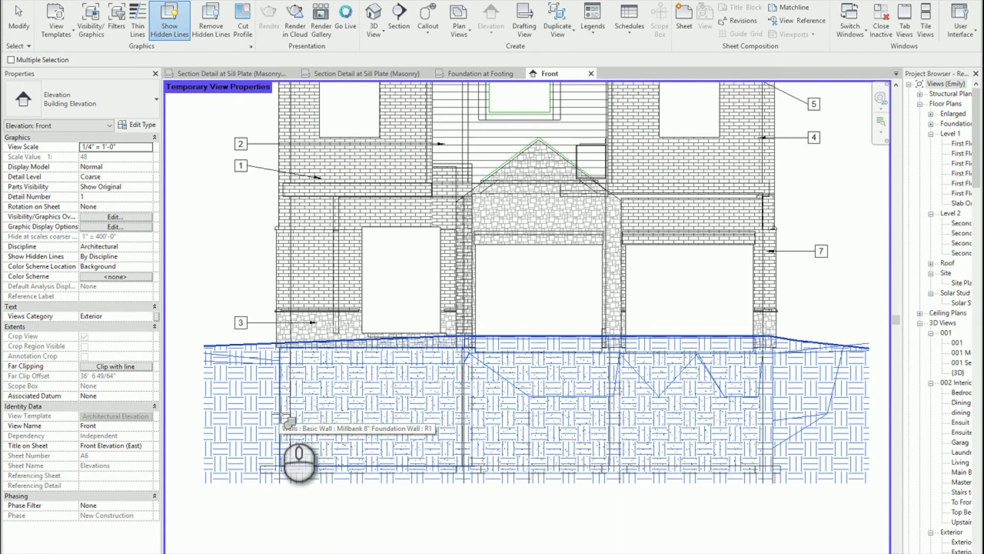
{"action": "left_click", "coordinate": [277, 411]}
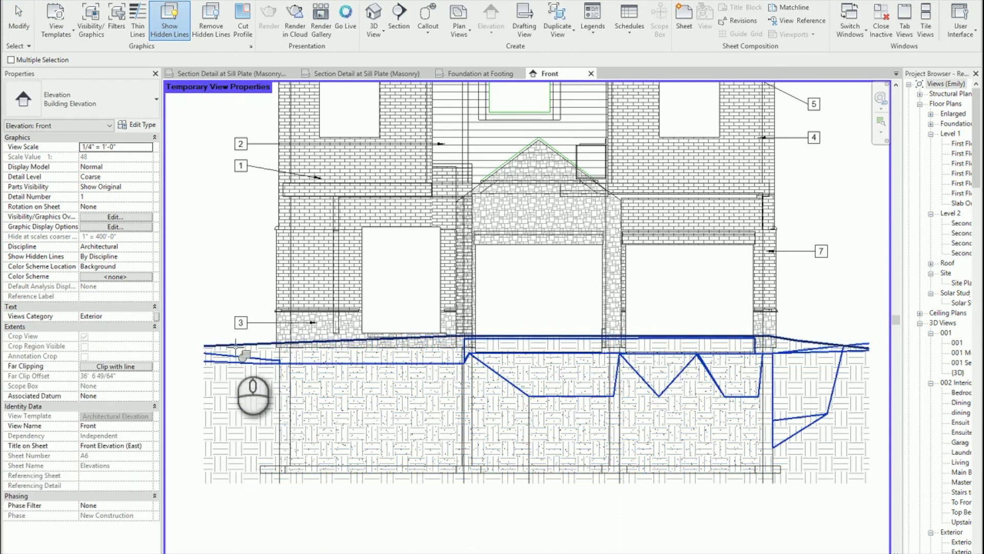
{"action": "left_click", "coordinate": [268, 466]}
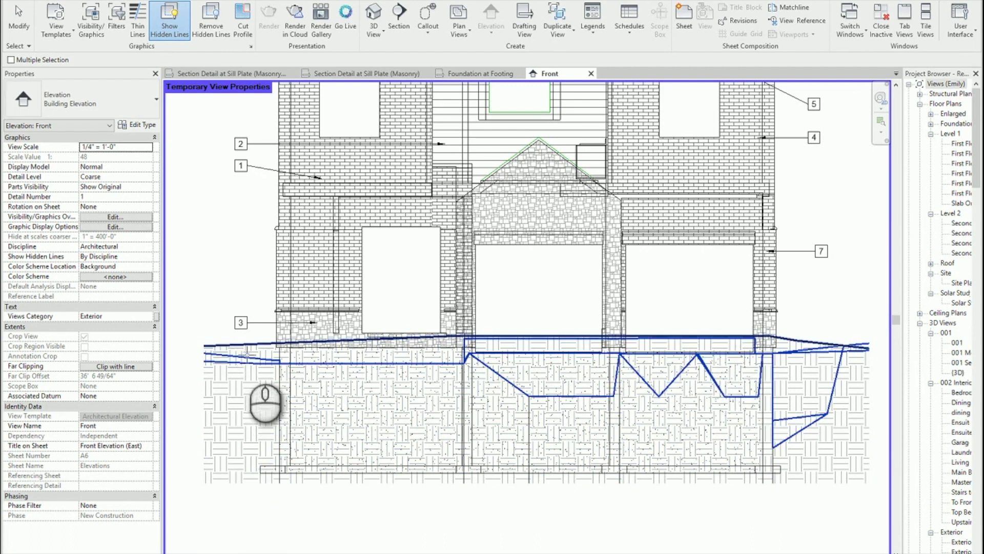
{"action": "left_click", "coordinate": [246, 355]}
{"action": "left_click", "coordinate": [383, 470]}
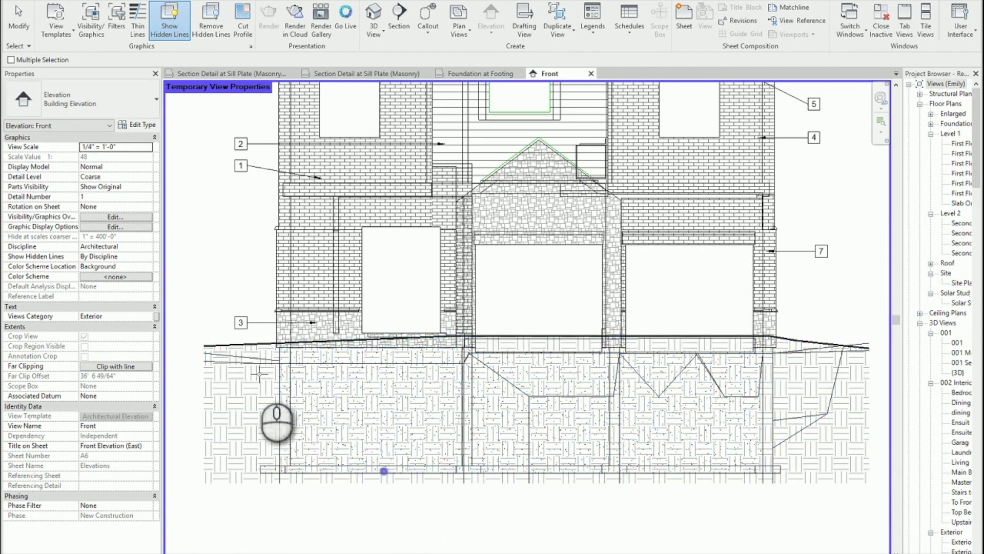
{"action": "left_click", "coordinate": [189, 358]}
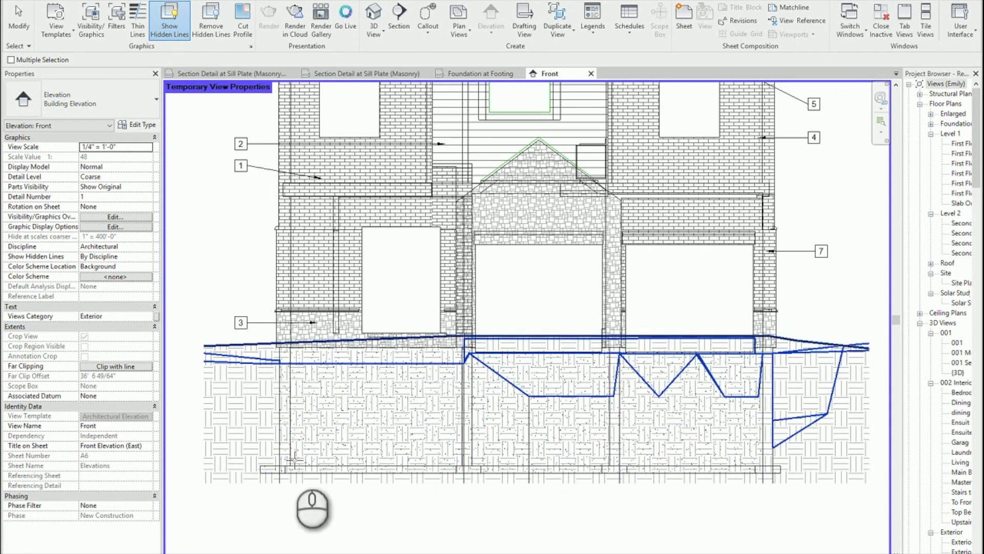
{"action": "left_click", "coordinate": [314, 509]}
{"action": "left_click", "coordinate": [225, 552]}
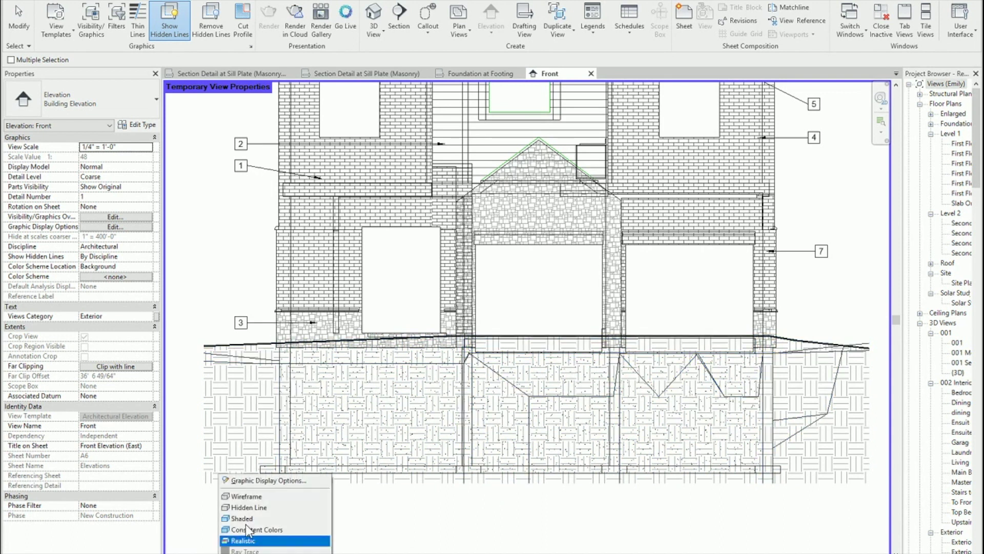
Step: Set the Front elevation to Hidden Line style and end the Show Hidden Lines tool
{"action": "left_click", "coordinate": [250, 507]}
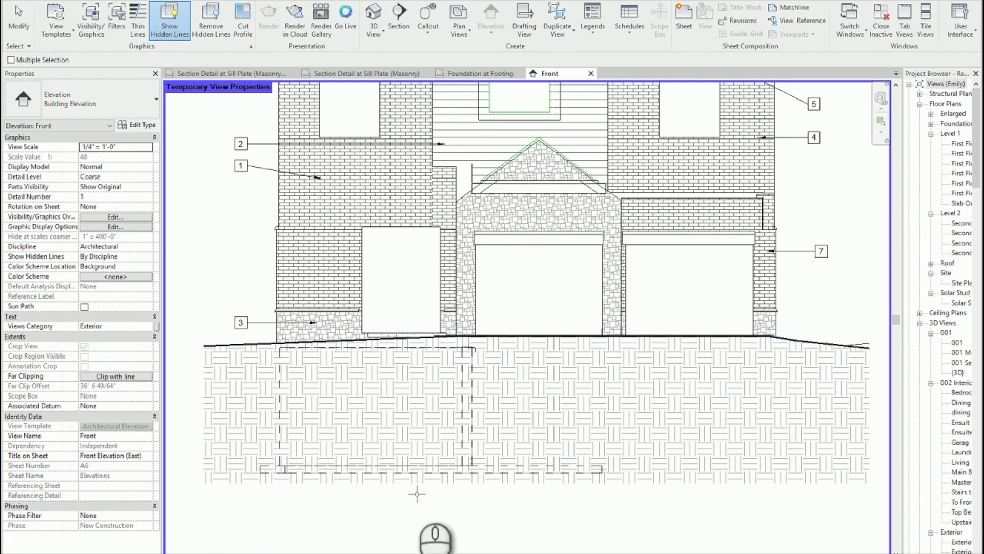
{"action": "key", "text": "Escape"}
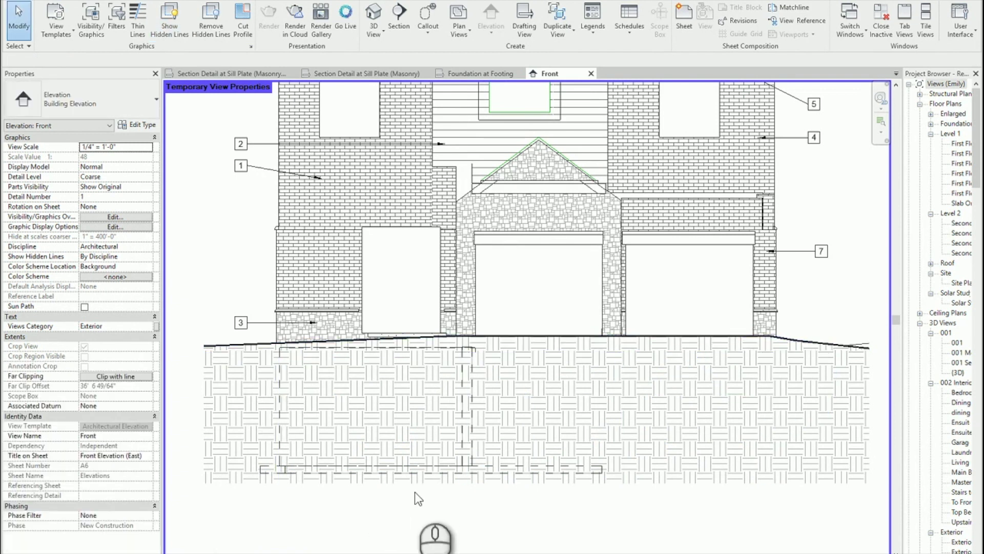